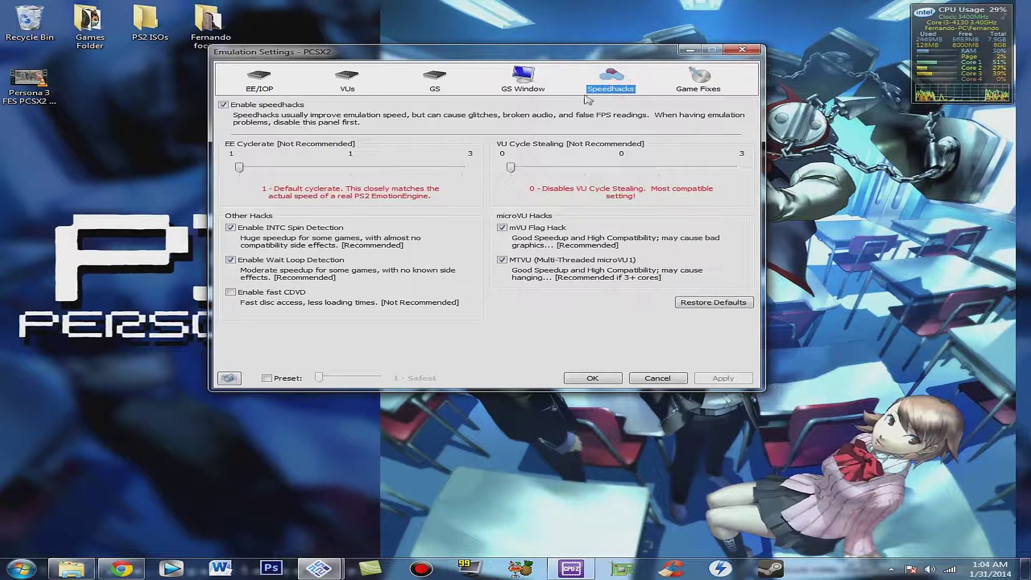
Step: Review the enabled speedhacks, including INTC Spin Detection, mVU Flag Hack and MTVU, and accept the emulation settings
mouse_move(278, 232)
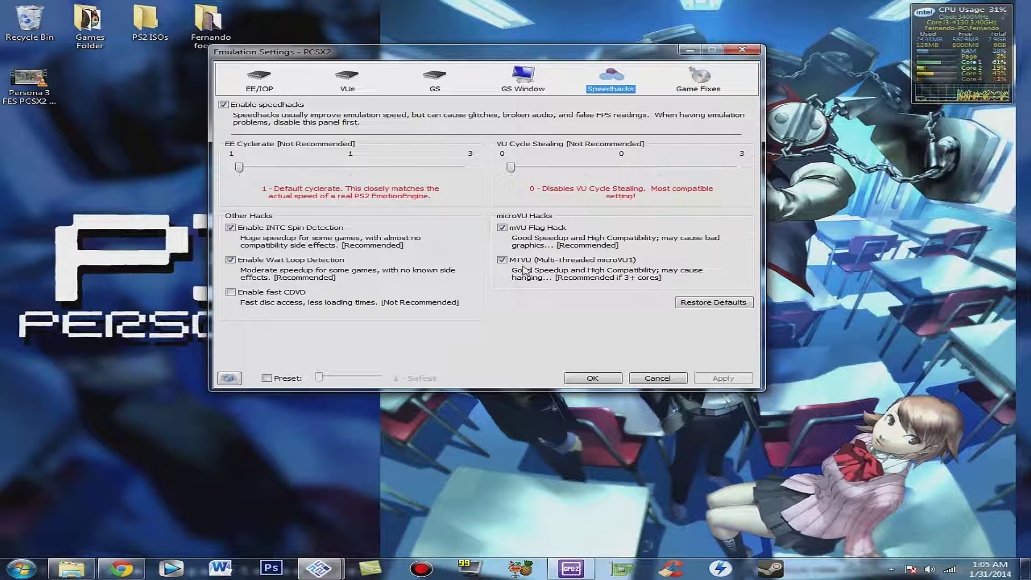
mouse_move(598, 231)
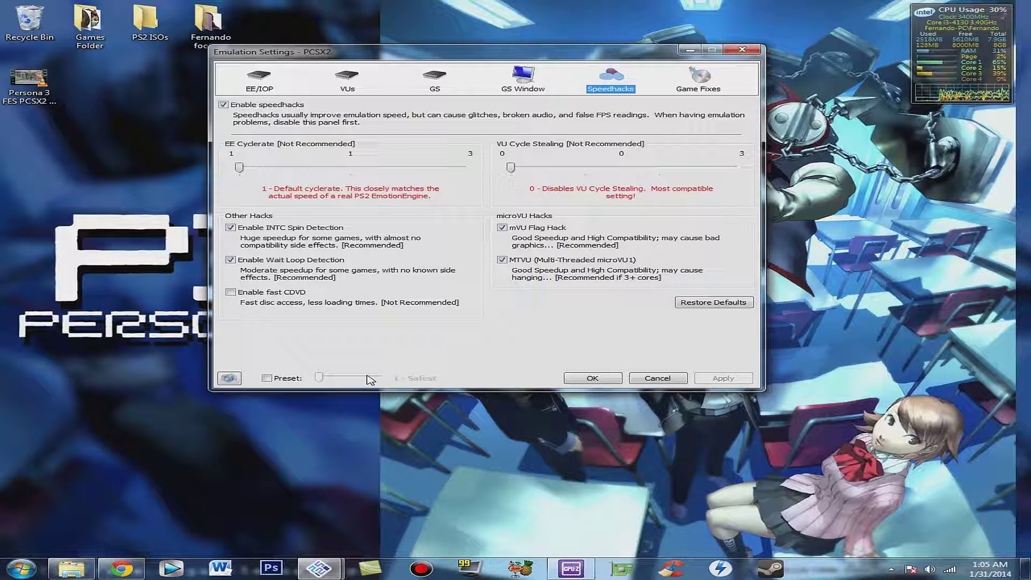
click(581, 379)
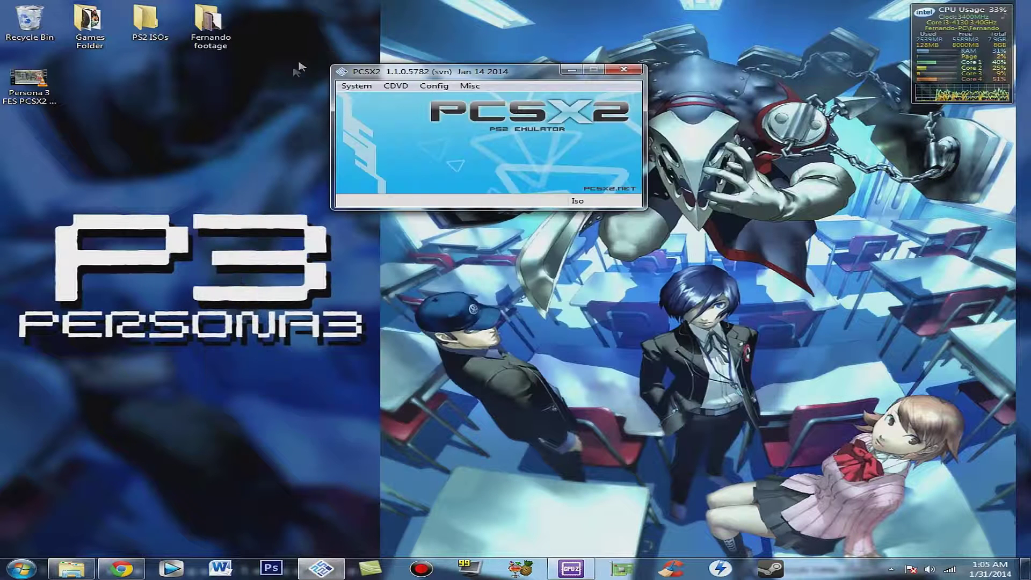
Step: Open the GS video plugin's settings and bring up its hardware hacks configuration
click(431, 90)
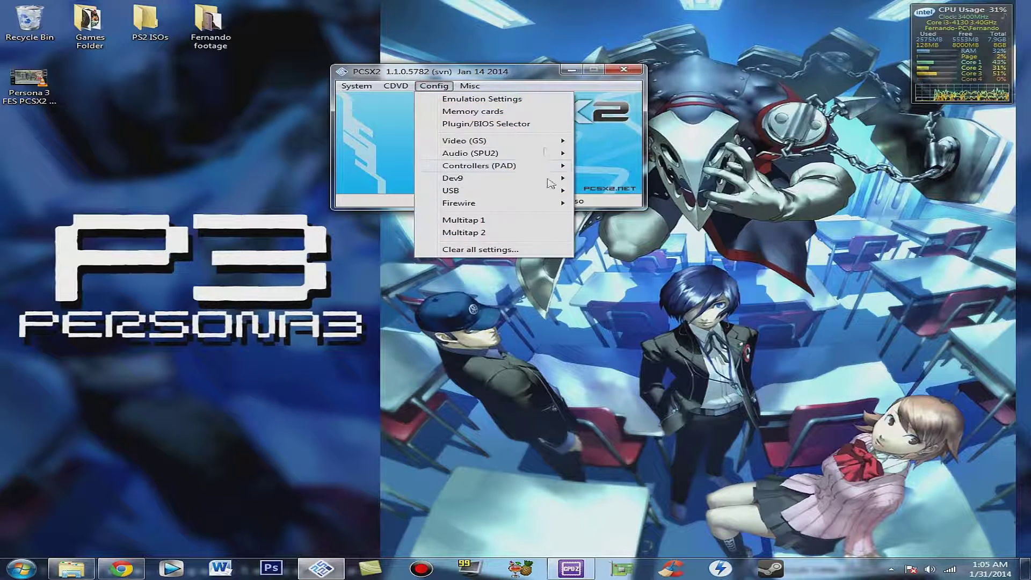
mouse_move(554, 143)
click(633, 187)
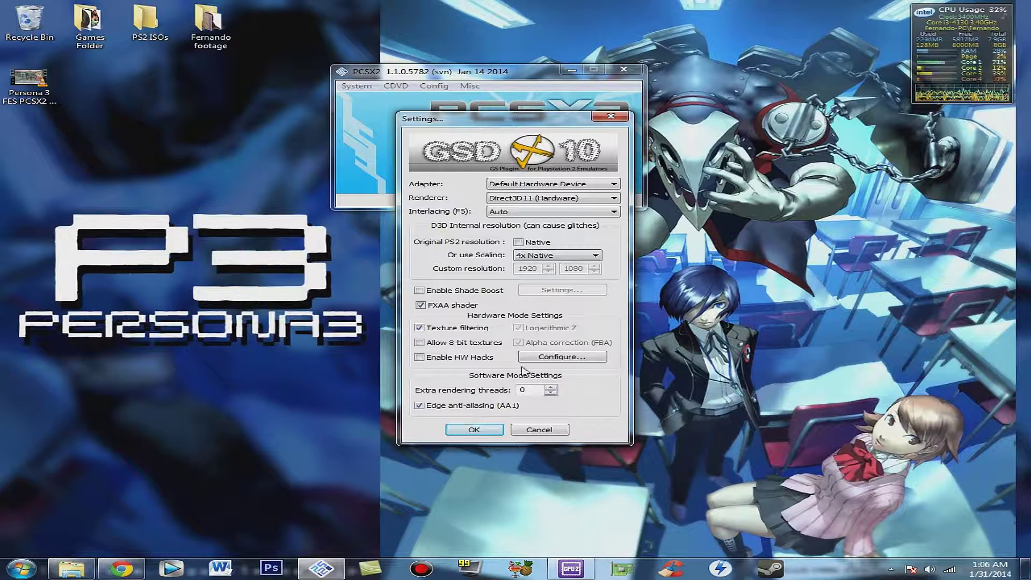
click(560, 357)
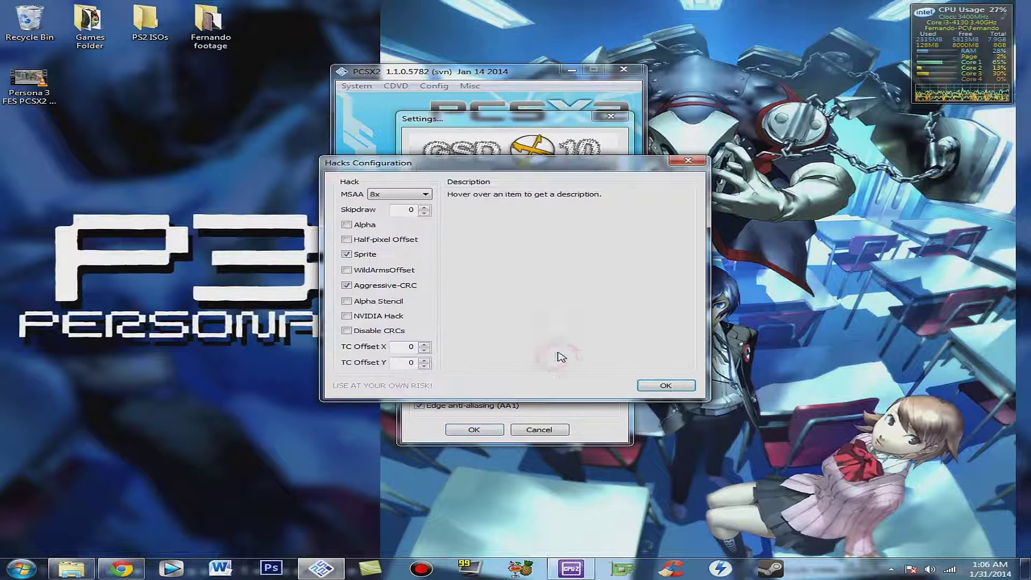
Step: Try 16x MSAA, set it to 8x in the hacks configuration, and accept the hacks and video plugin settings
click(387, 197)
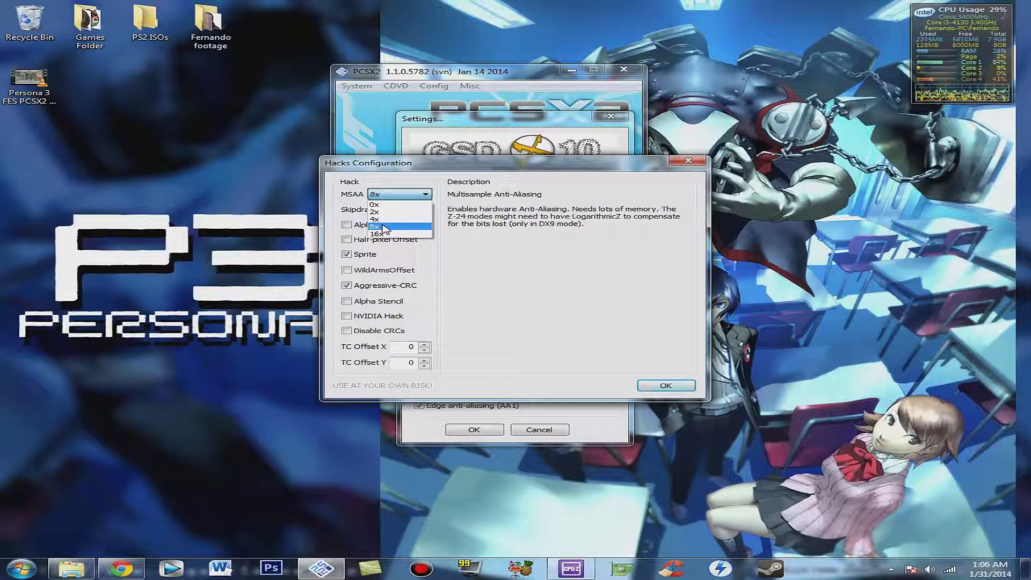
click(388, 234)
click(394, 198)
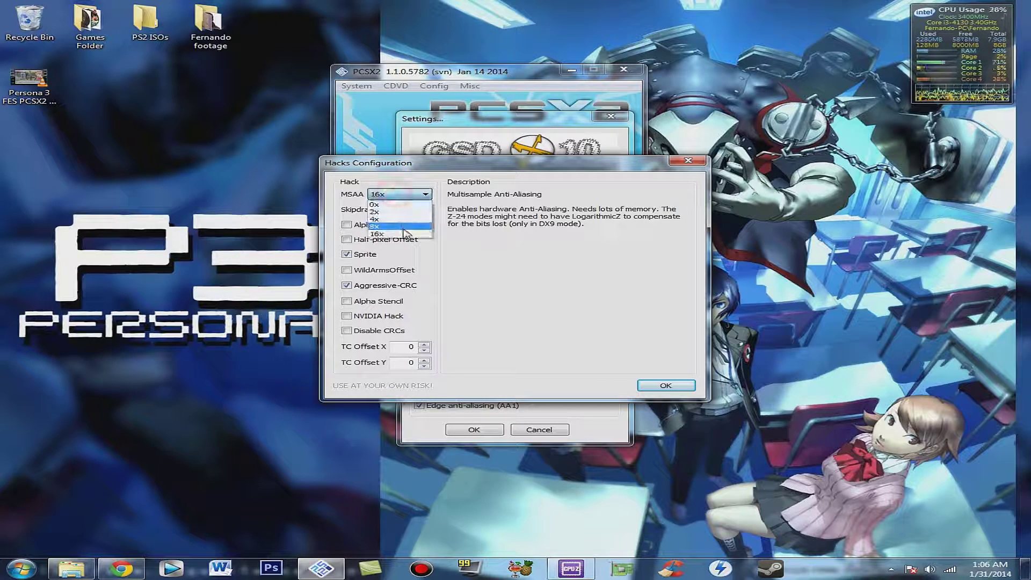
click(400, 224)
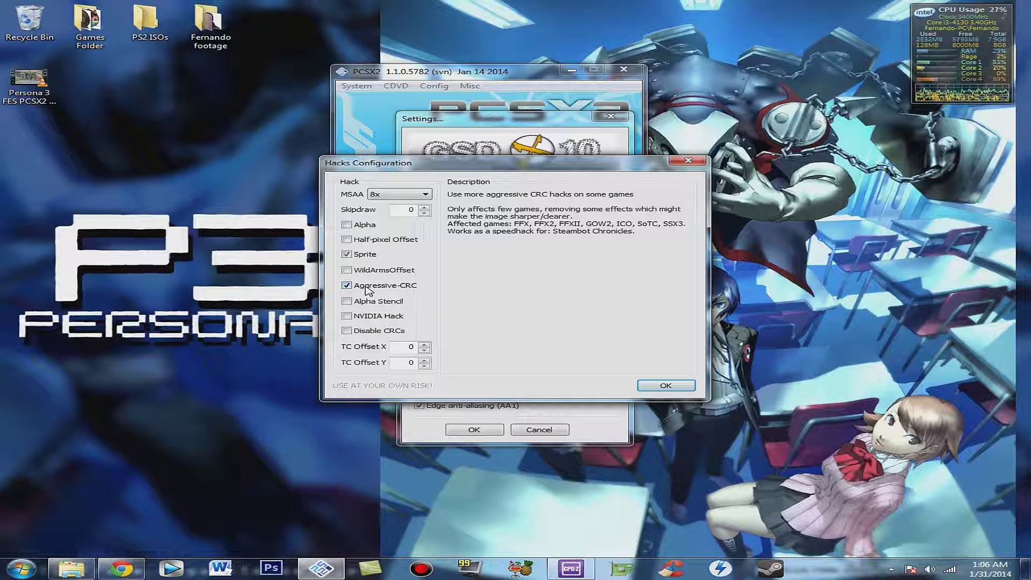
click(673, 386)
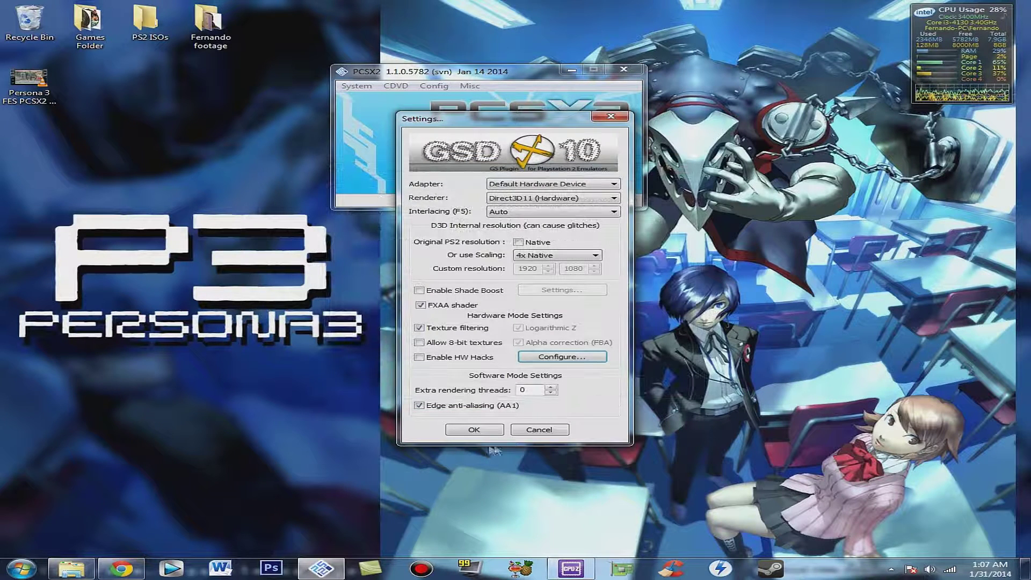
click(473, 430)
click(434, 86)
mouse_move(503, 169)
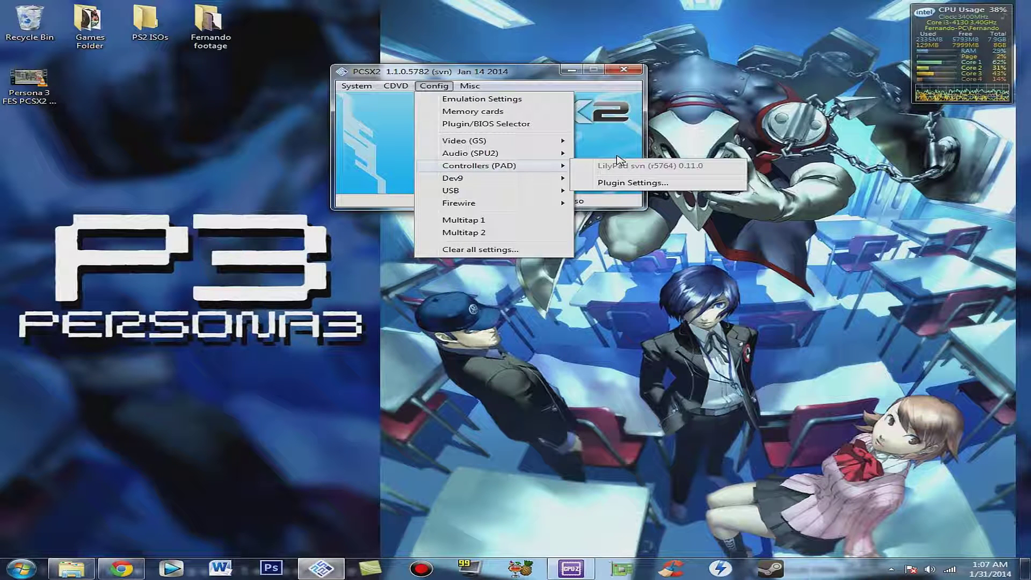
mouse_move(532, 178)
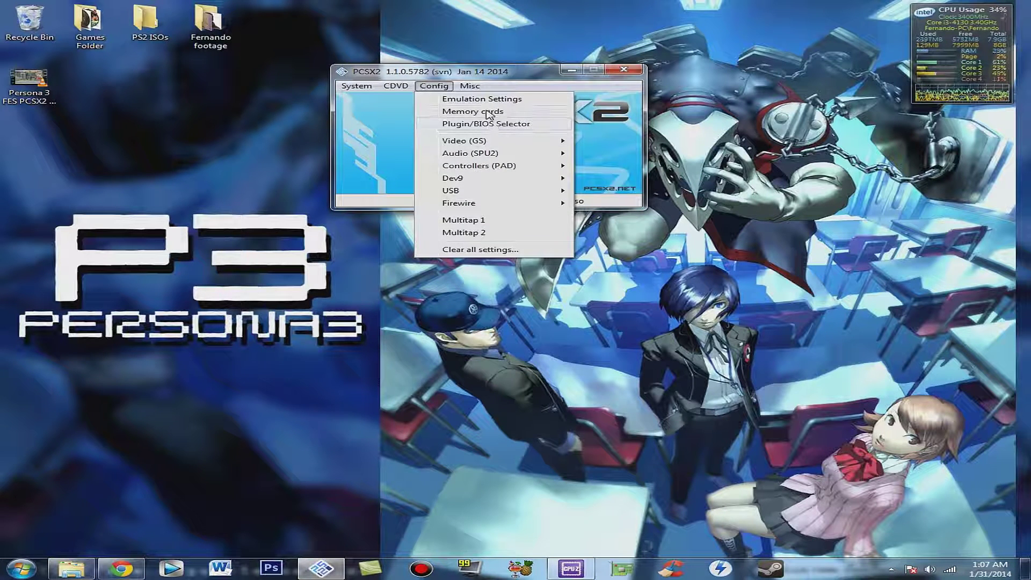
click(470, 86)
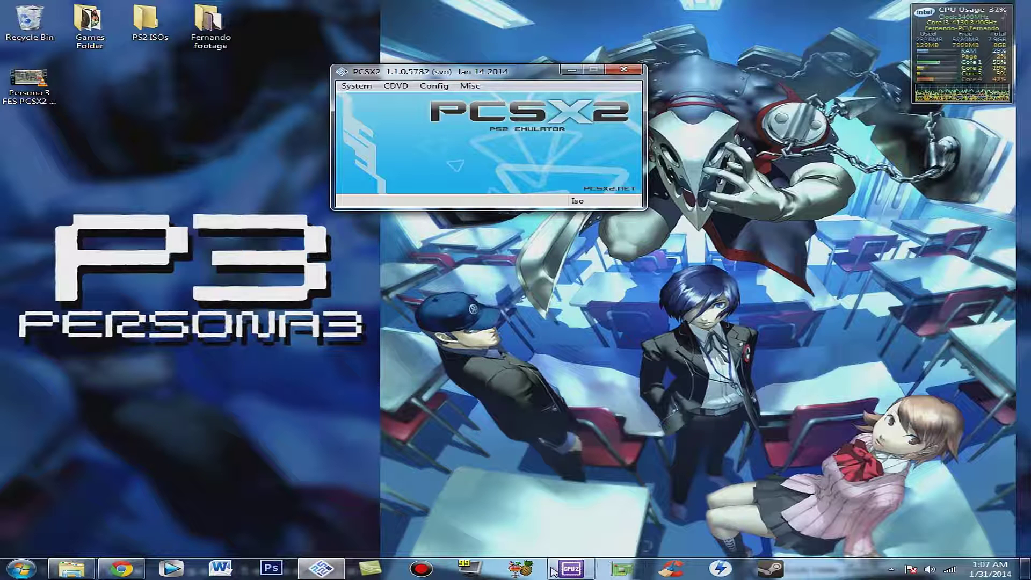
Step: Switch to CPU-Z and examine the graphics card and processor specifications
click(571, 568)
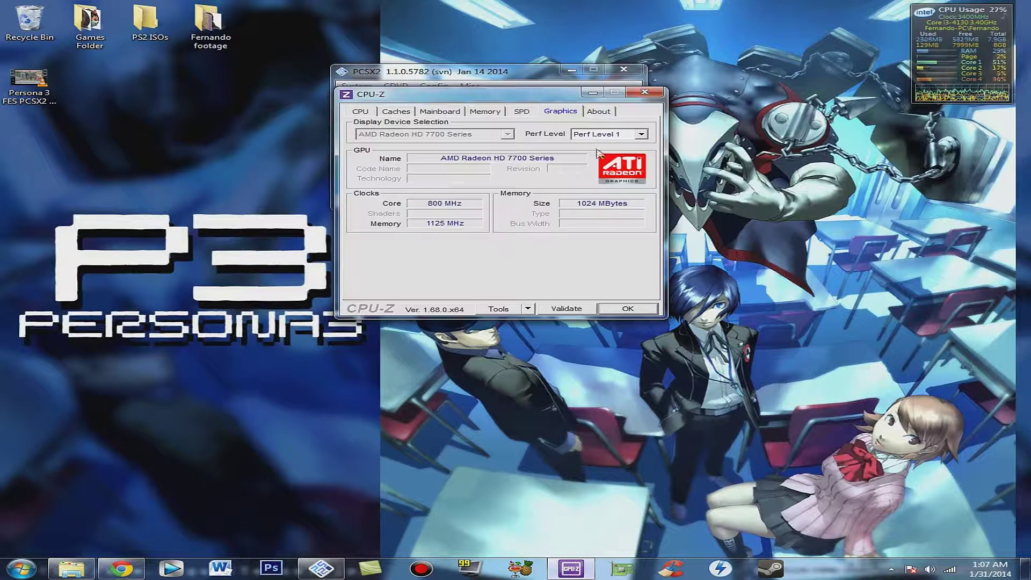
click(365, 112)
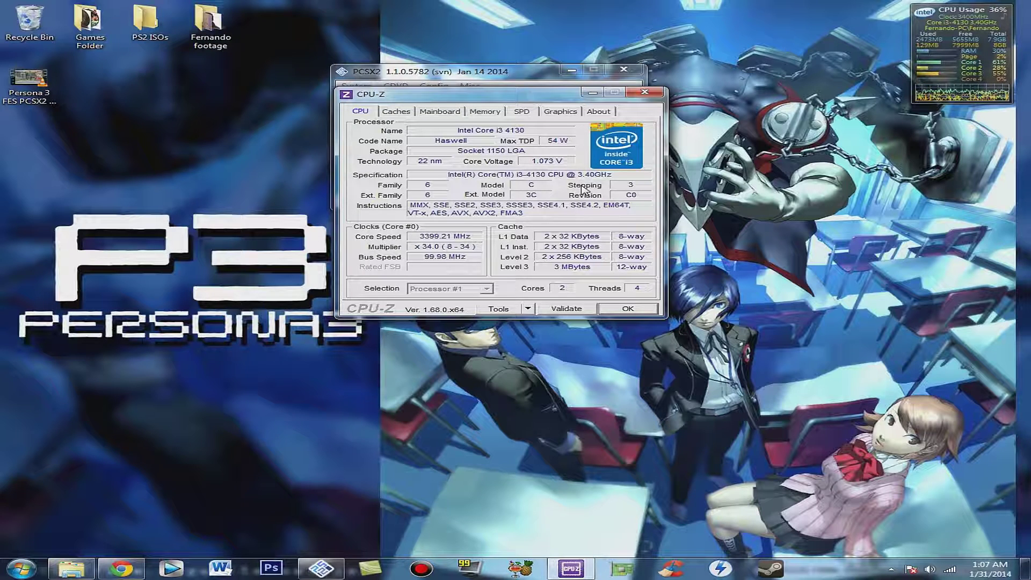
Step: Arrange the PCSX2 and CPU-Z windows side by side on the desktop, with PCSX2 to the left
click(466, 74)
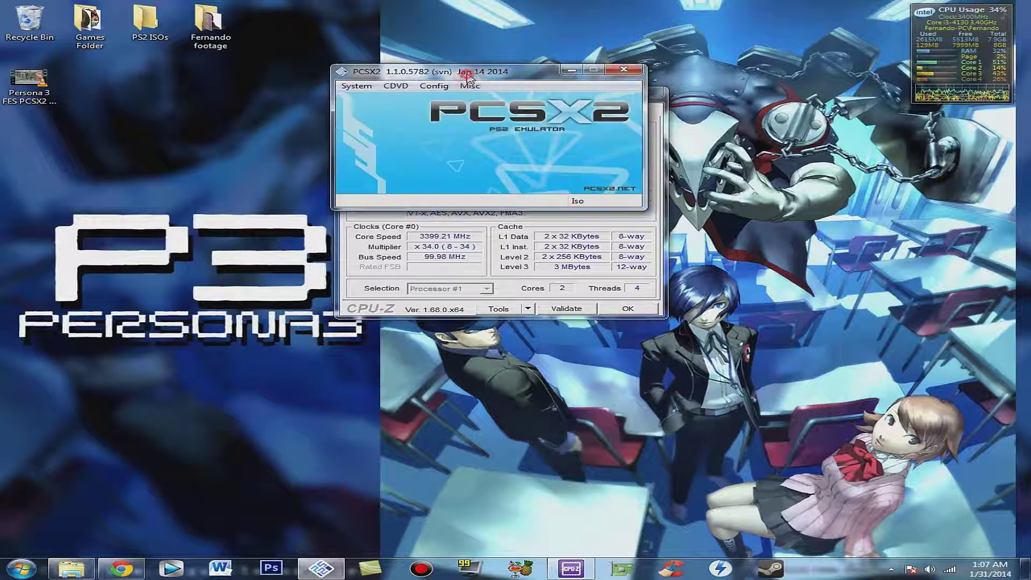
drag(410, 81, 156, 117)
drag(545, 99, 664, 84)
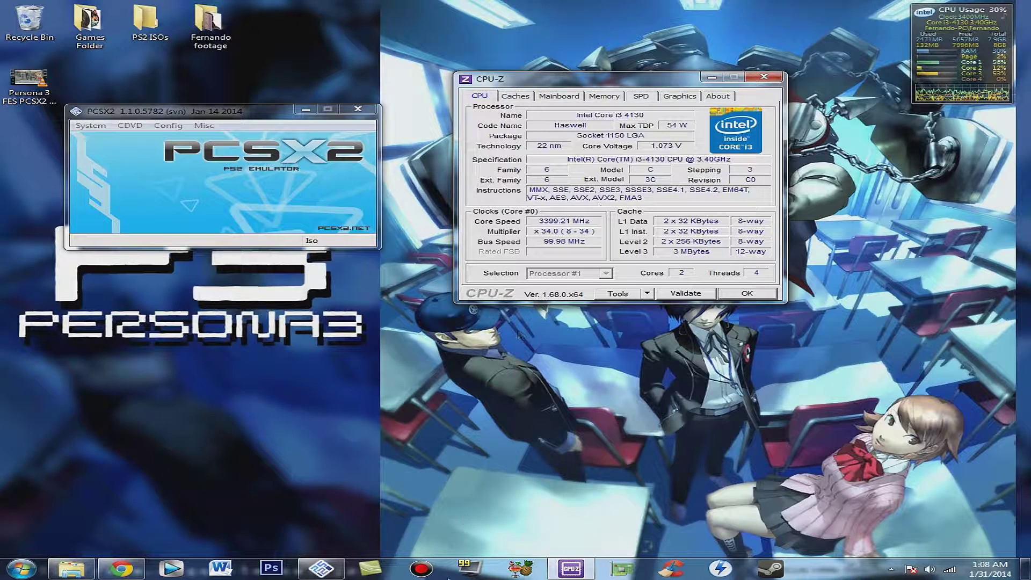
Step: Switch to Chrome and view the Amazon product pages for the Radeon HD 7750, Intel Core i3 4130 and Kingston HyperX memory
click(122, 565)
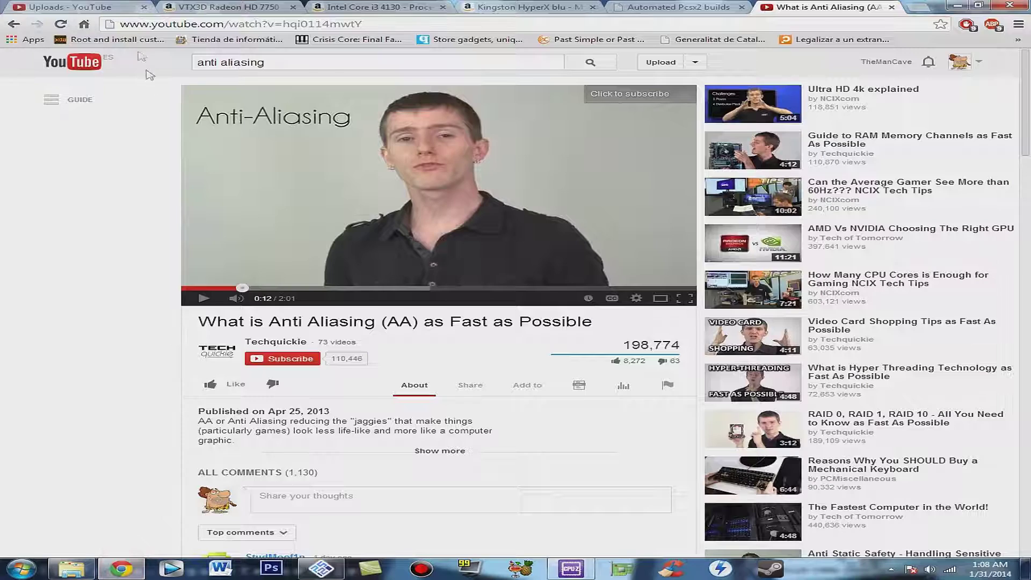
click(204, 6)
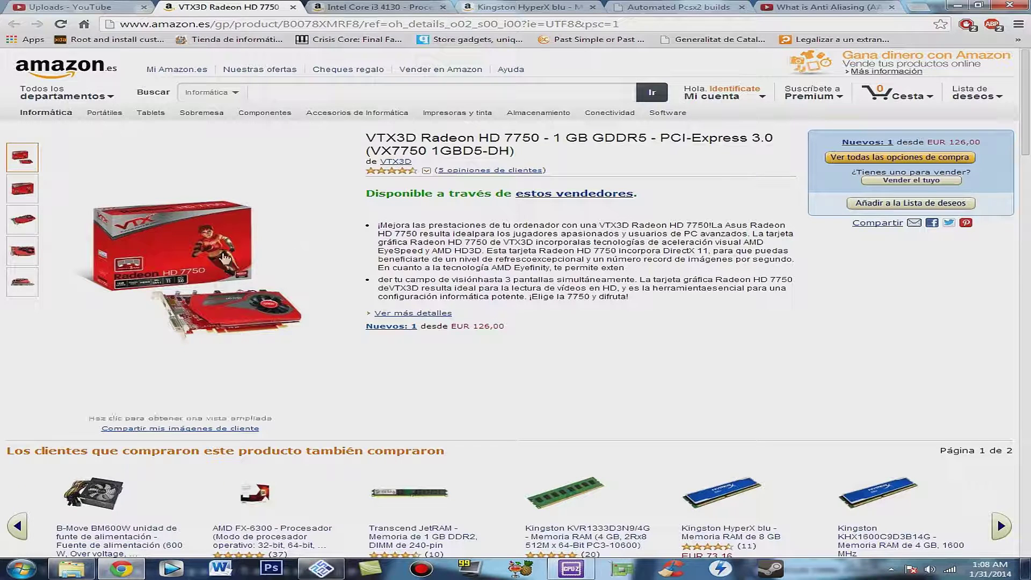
click(375, 4)
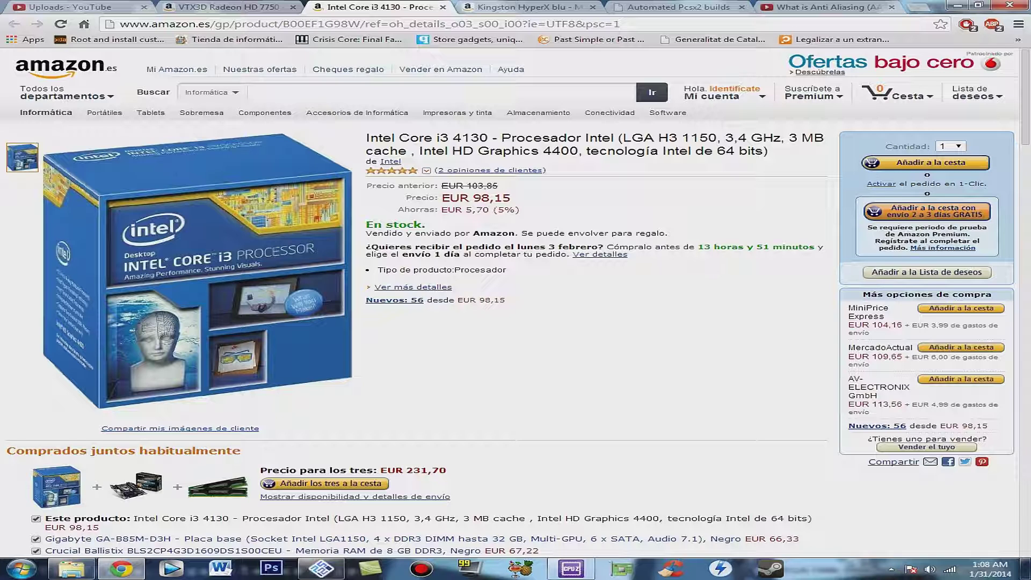
click(558, 7)
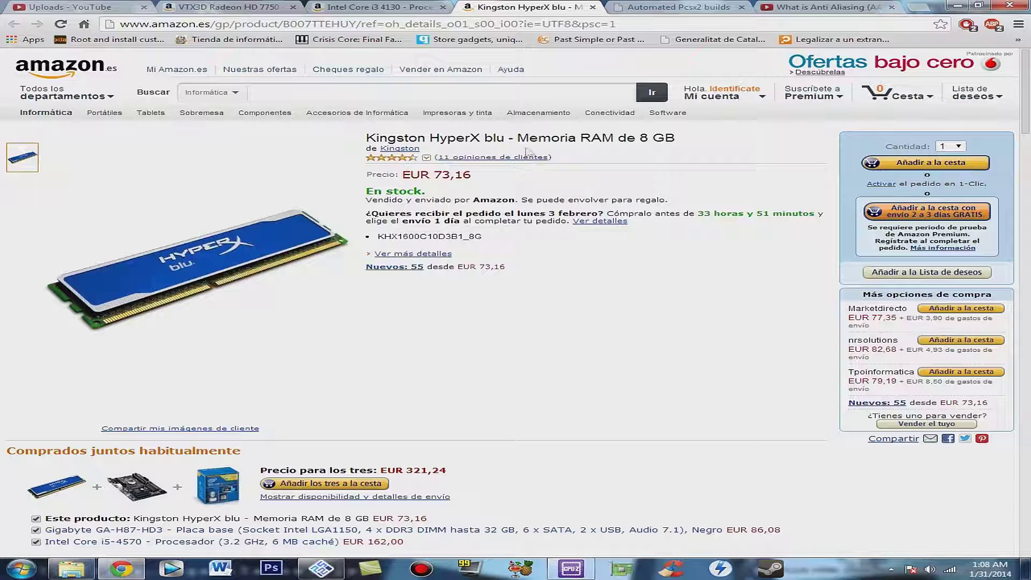
Step: Compare the PCSX2 window's version with the revisions on the Automated Pcsx2 builds page, and show the desktop
click(642, 7)
click(322, 568)
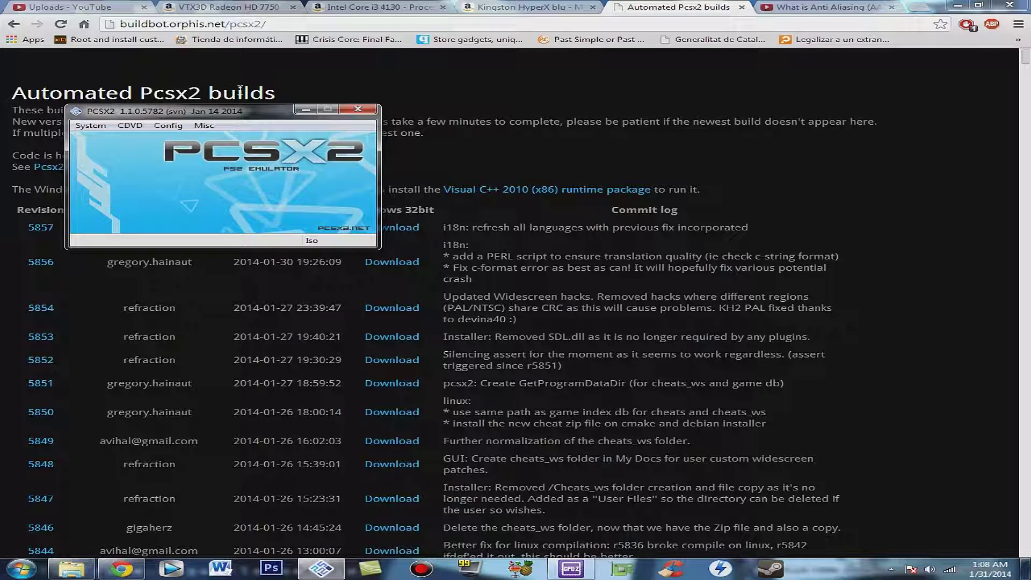
click(240, 90)
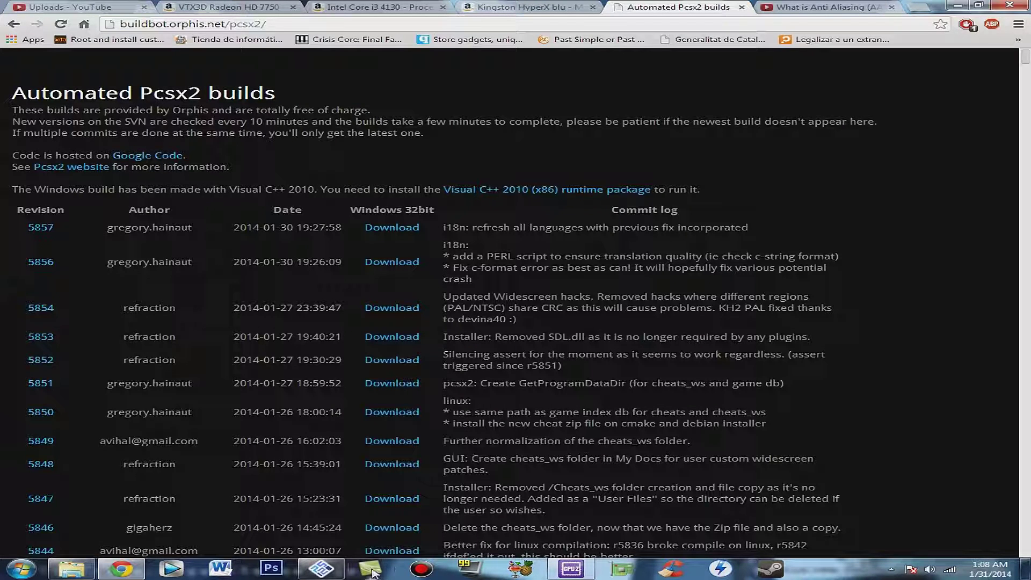
click(300, 574)
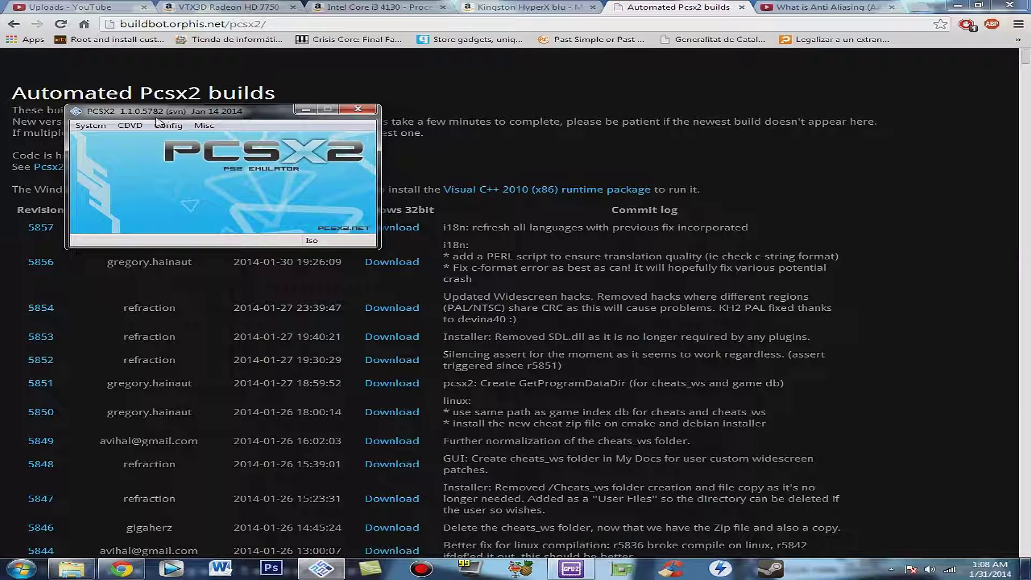
click(559, 172)
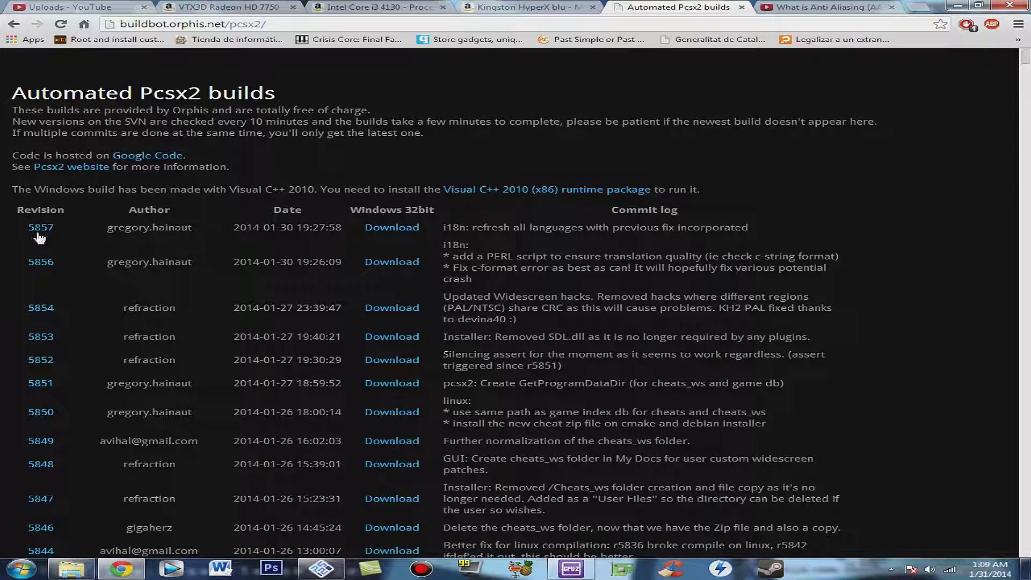
click(325, 570)
drag(165, 114, 292, 127)
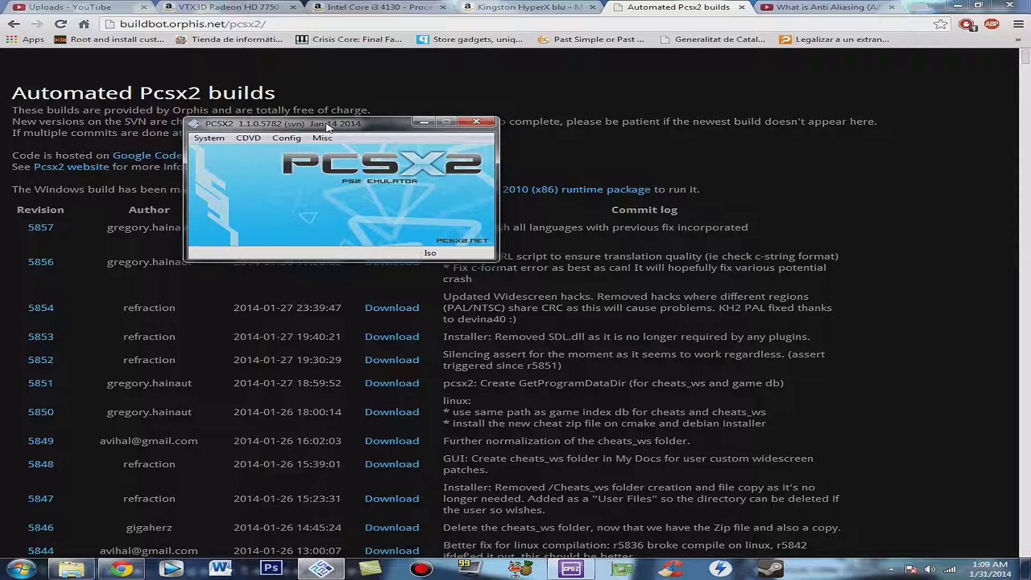
click(766, 170)
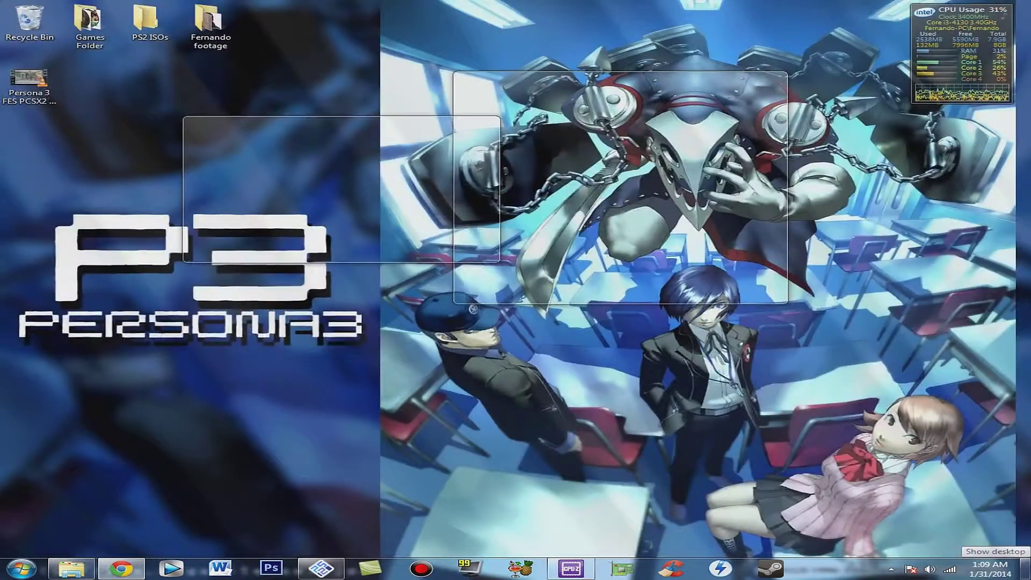
click(1025, 569)
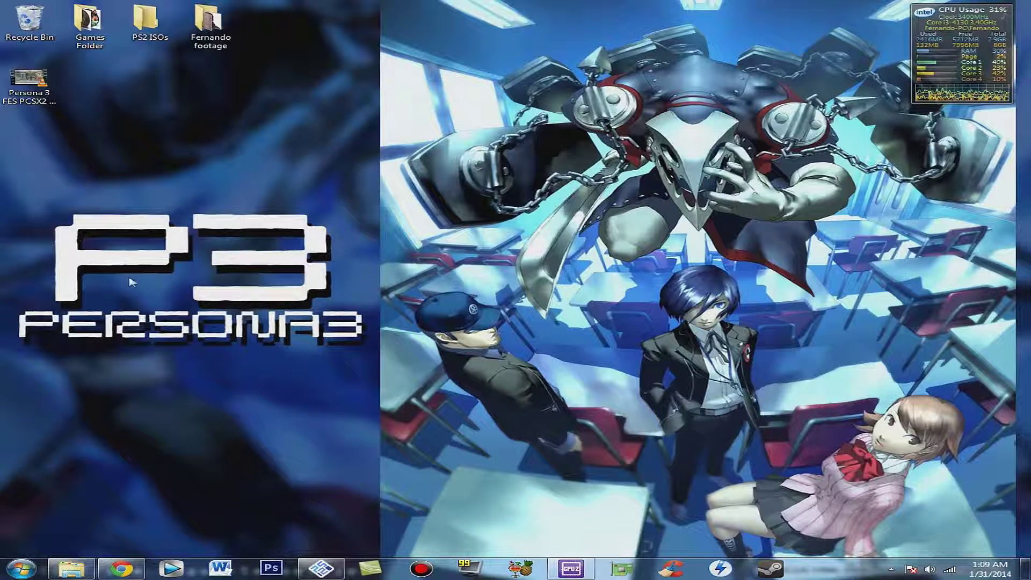